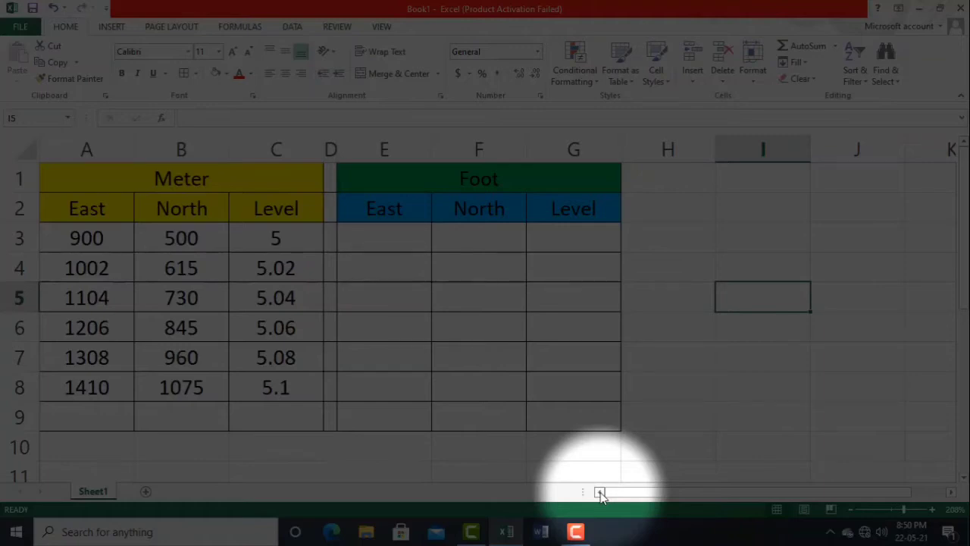
Step: Enter the formula =CONVERT(A3,"m","ft") in cell E3 to convert the first East value from metres to feet
{"action": "left_click", "coordinate": [387, 241]}
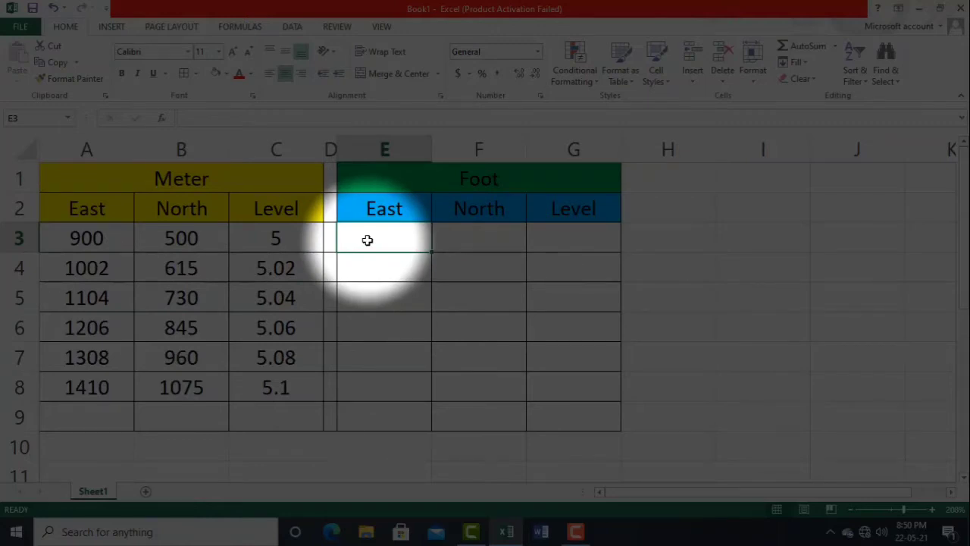
{"action": "type", "text": "="}
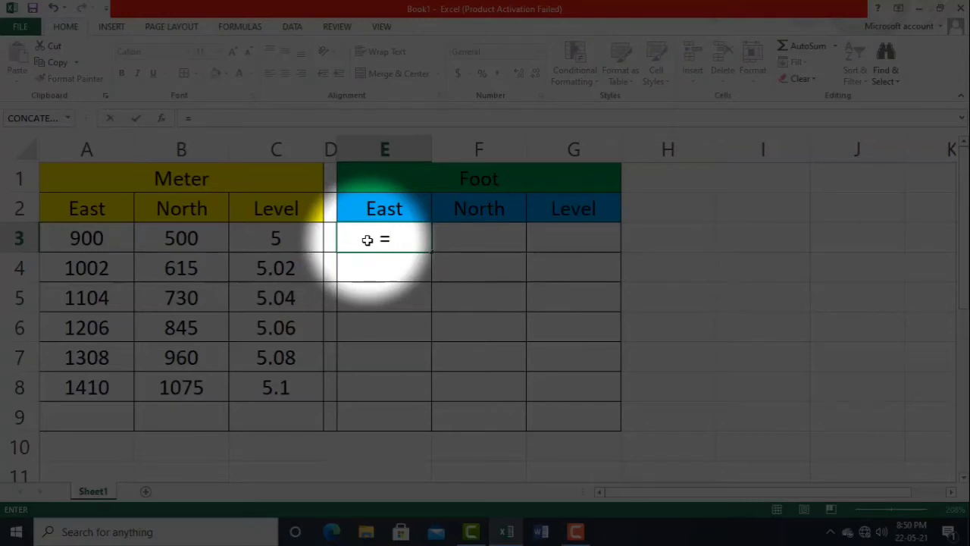
{"action": "type", "text": "con"}
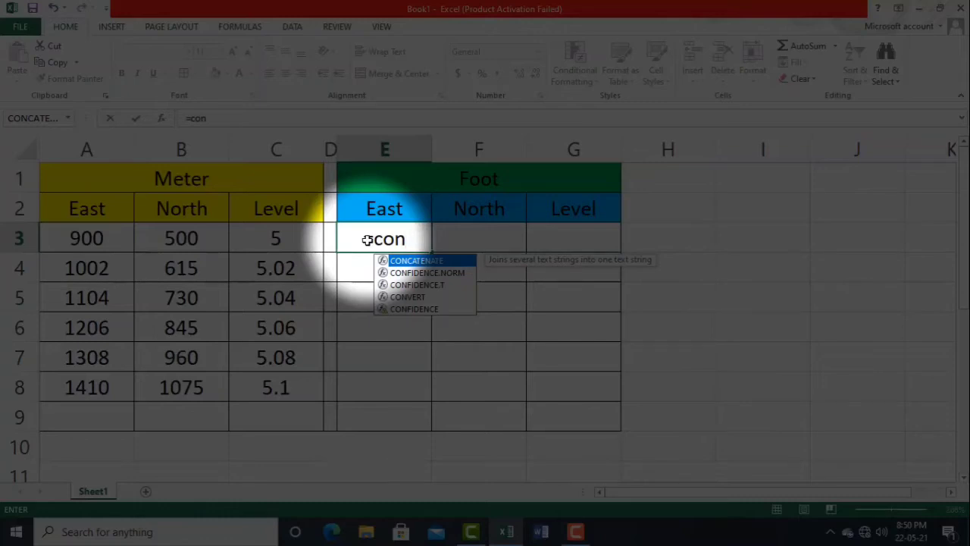
{"action": "type", "text": "v"}
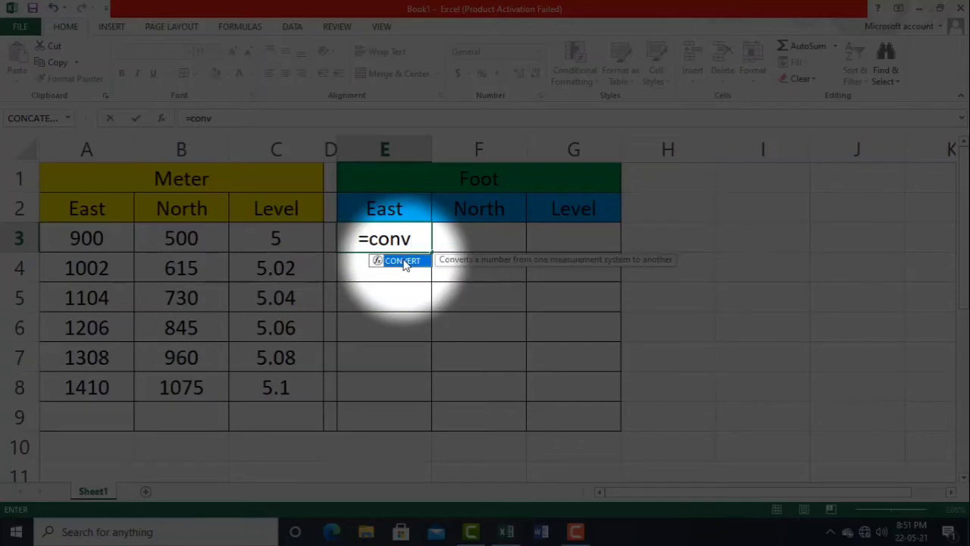
{"action": "double_click", "coordinate": [404, 261]}
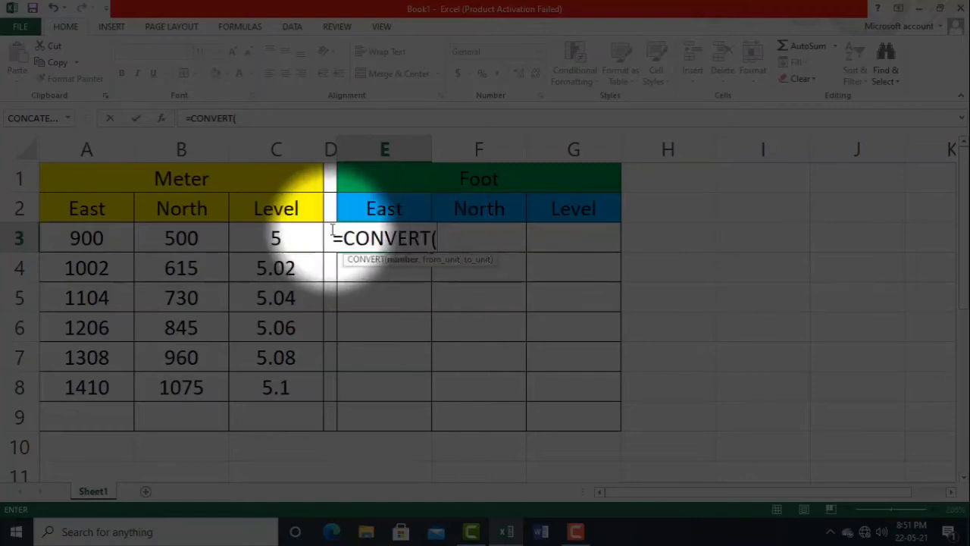
{"action": "left_click", "coordinate": [87, 238]}
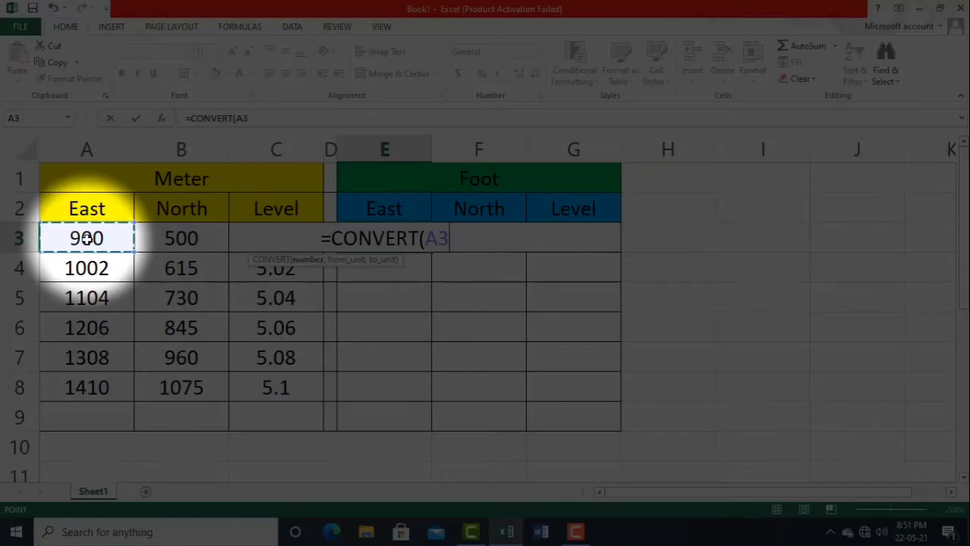
{"action": "type", "text": ","}
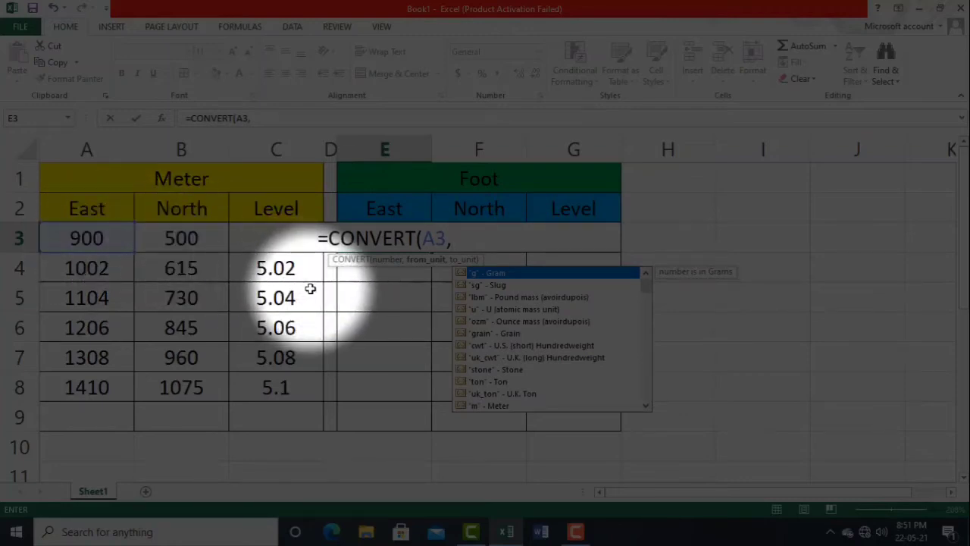
{"action": "left_click", "coordinate": [494, 407]}
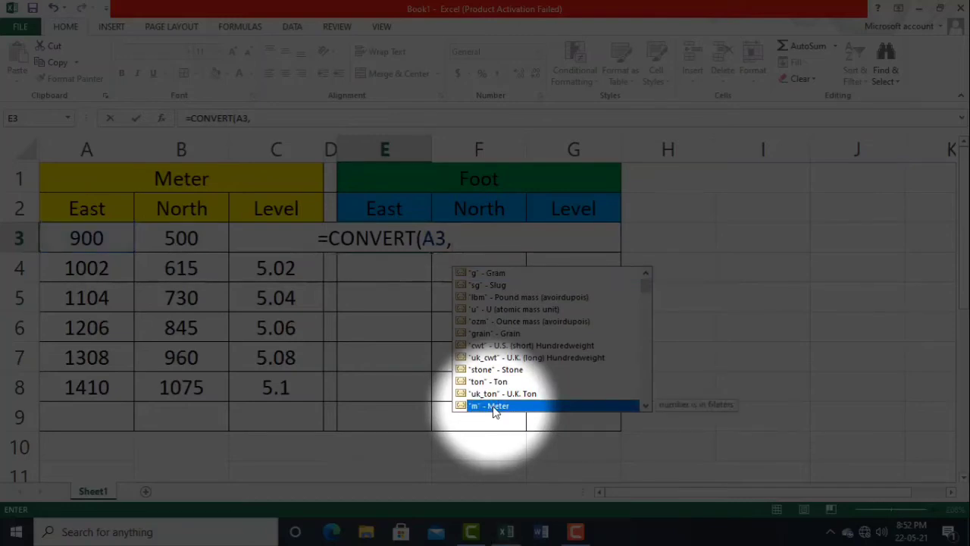
{"action": "double_click", "coordinate": [494, 407]}
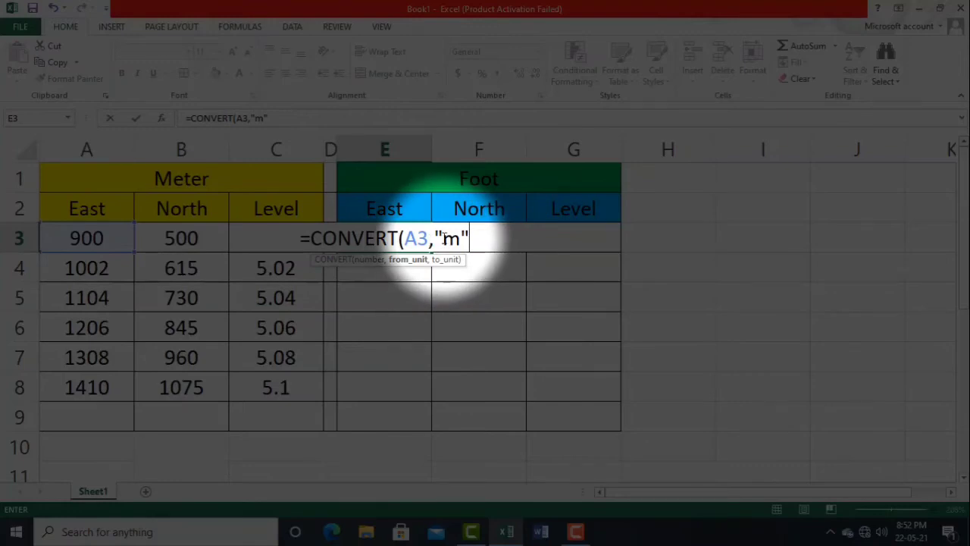
{"action": "type", "text": ","}
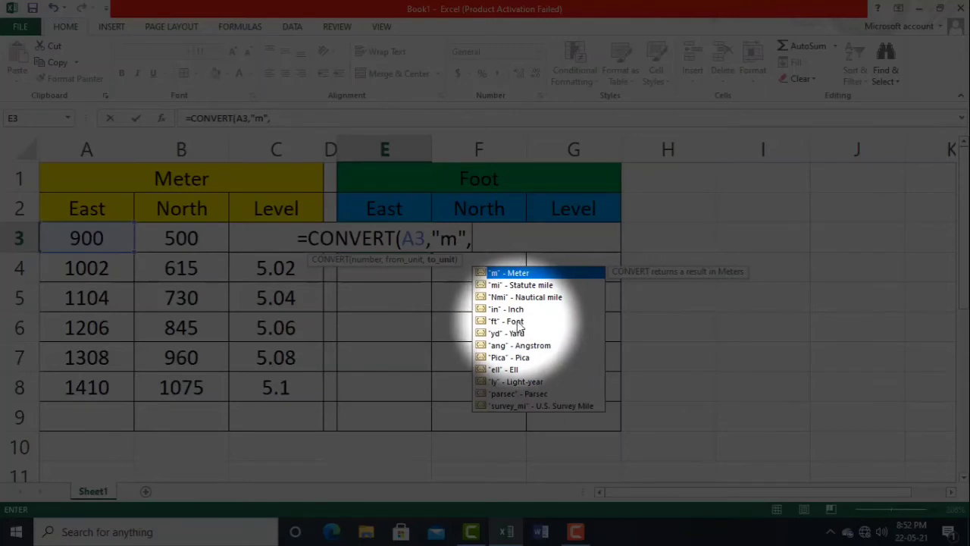
{"action": "double_click", "coordinate": [516, 323]}
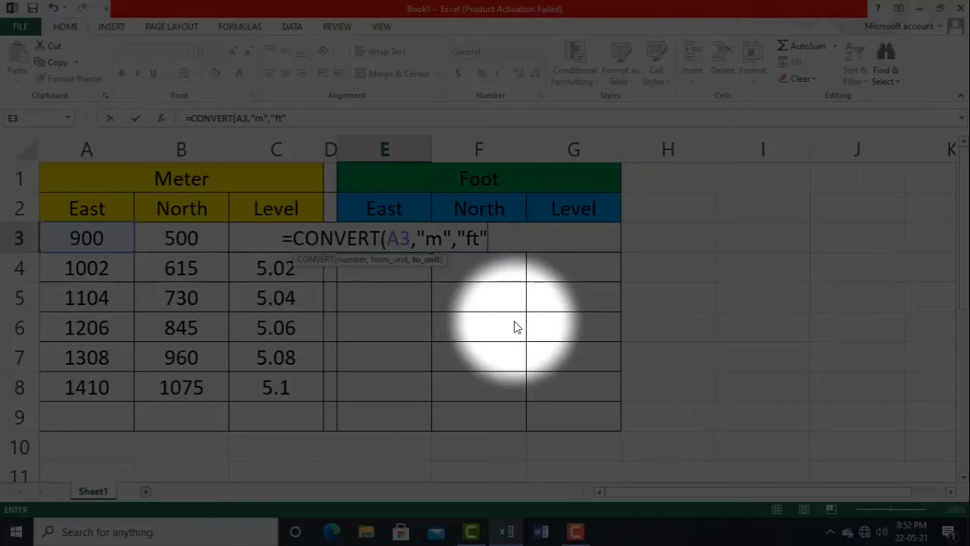
{"action": "type", "text": ")"}
{"action": "key", "text": "Return"}
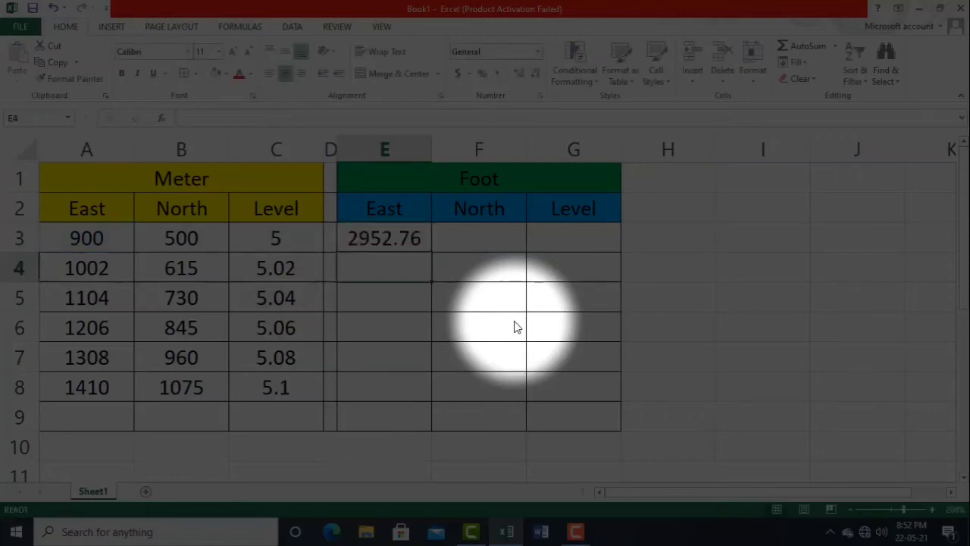
Step: Fill the conversion formula from E3 down through E9 and clear the extra result in E9
{"action": "left_click", "coordinate": [409, 242]}
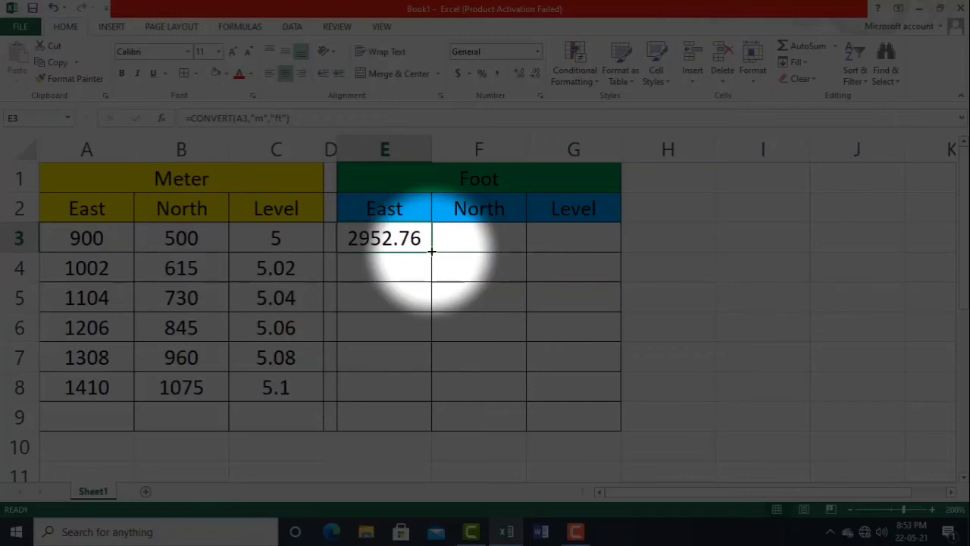
{"action": "left_click_drag", "start_coordinate": [431, 251], "coordinate": [433, 417]}
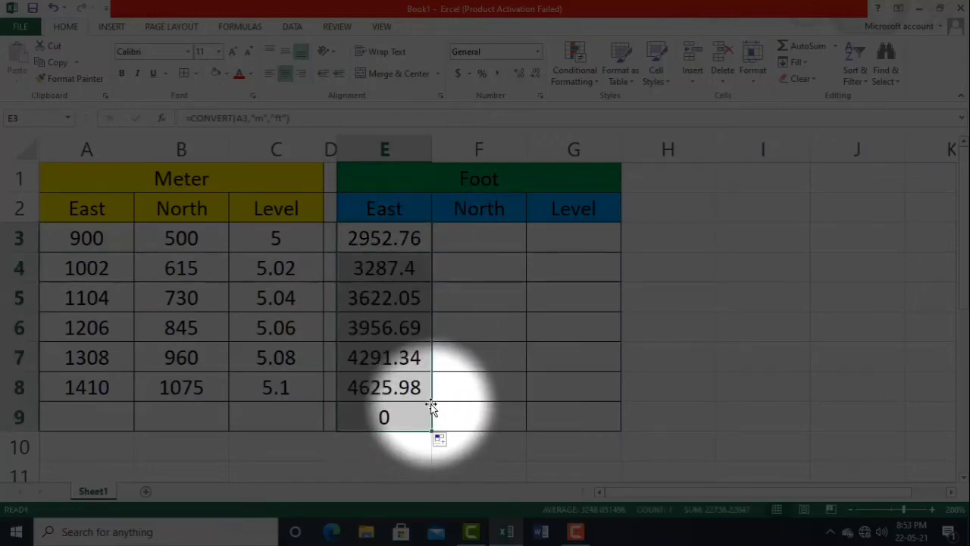
{"action": "left_click", "coordinate": [411, 421]}
{"action": "key", "text": "Delete"}
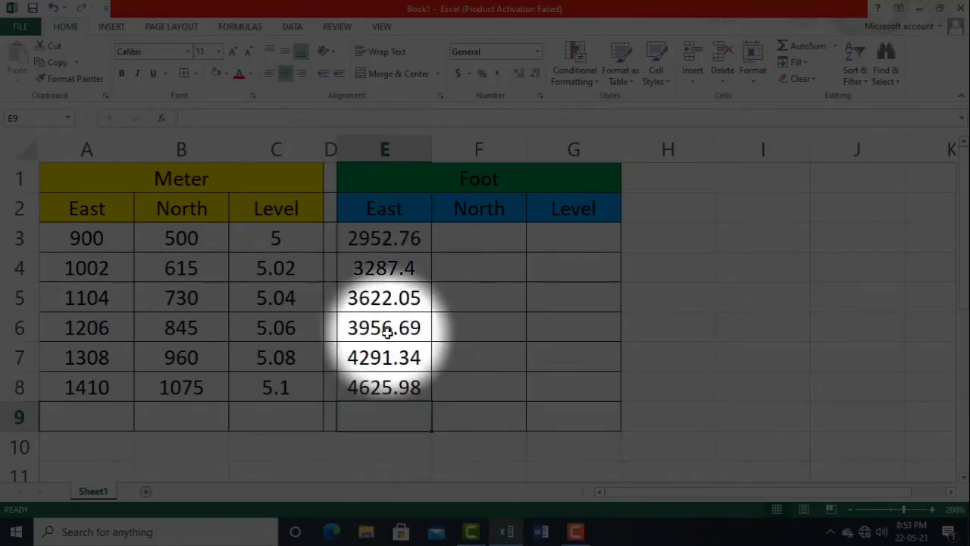
Step: Fill the E3 conversion formula across to G3, and fill the three Foot columns down through row 8
{"action": "left_click", "coordinate": [400, 239]}
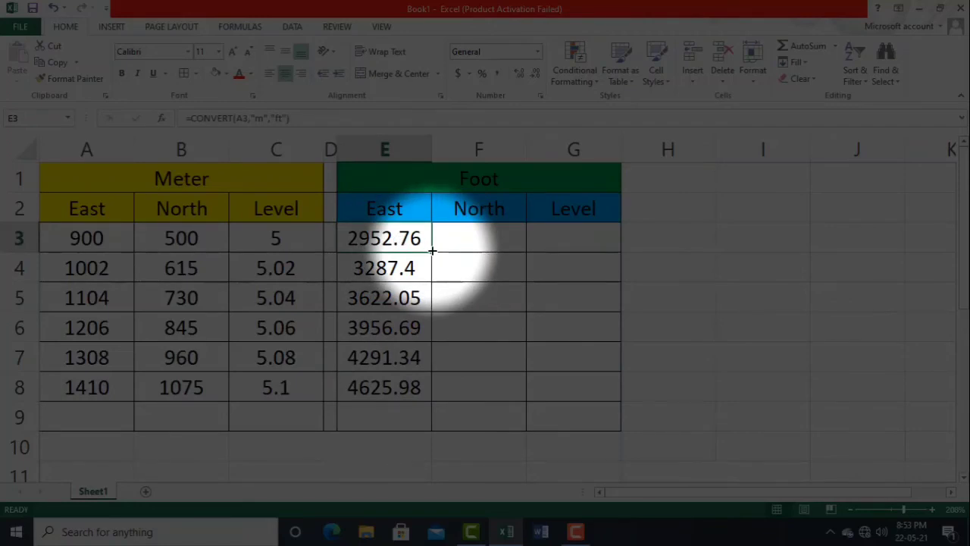
{"action": "left_click_drag", "start_coordinate": [432, 250], "coordinate": [618, 254]}
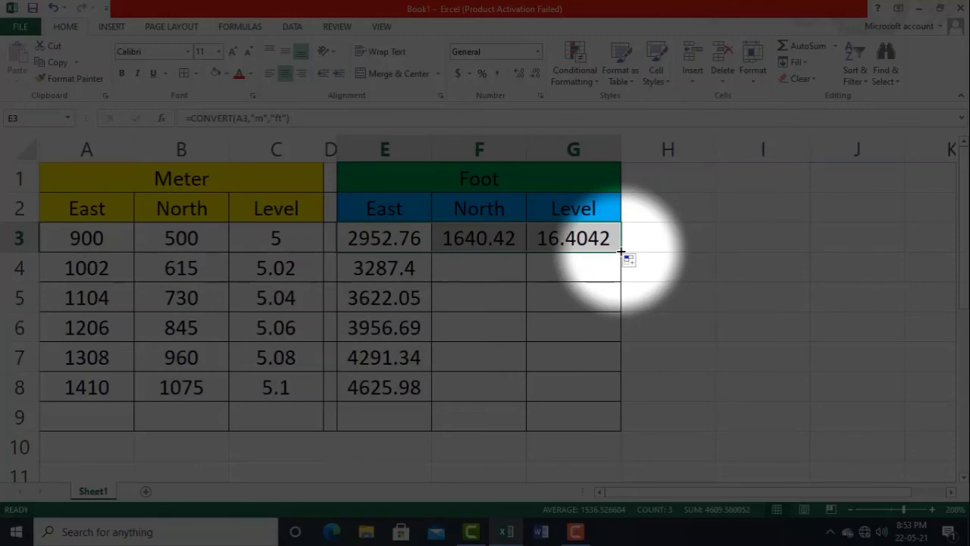
{"action": "left_click_drag", "start_coordinate": [620, 252], "coordinate": [611, 391]}
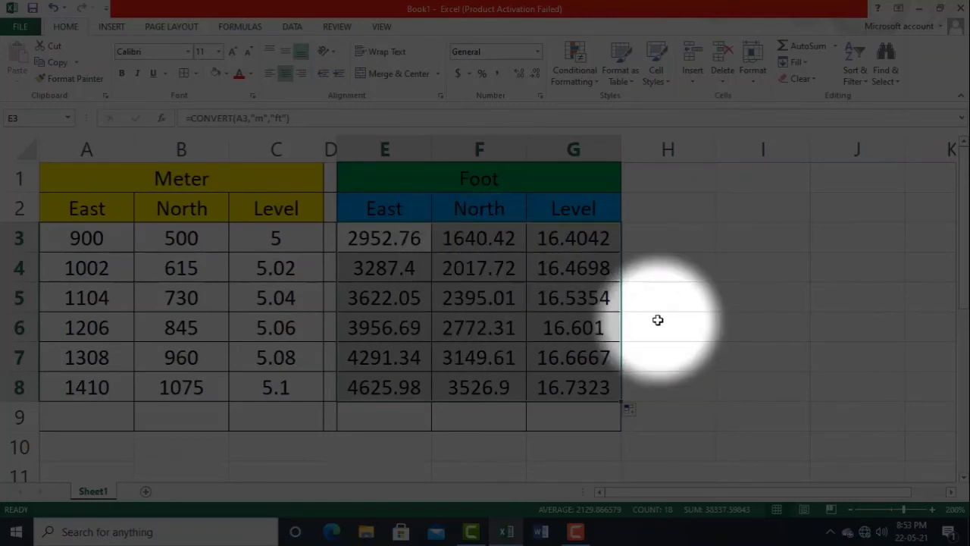
{"action": "left_click", "coordinate": [687, 379]}
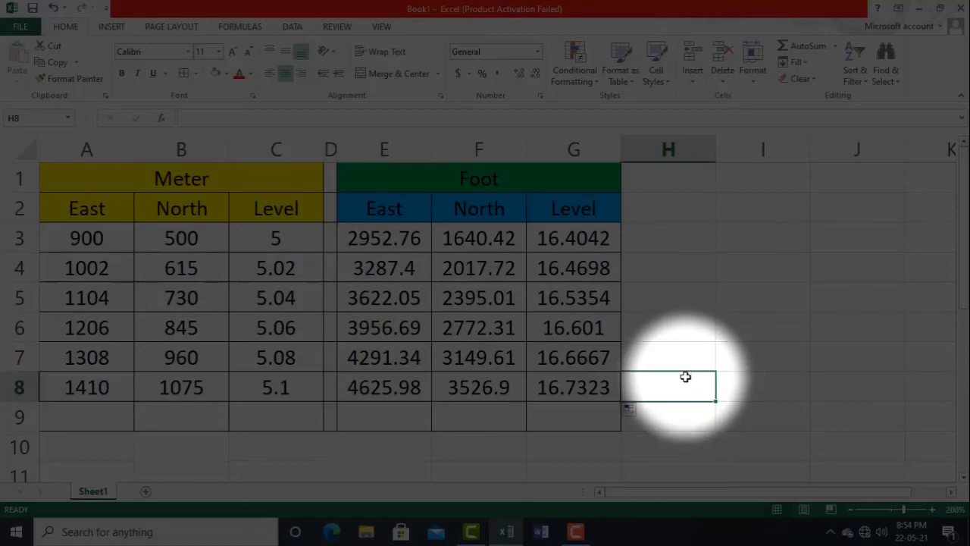
{"action": "left_click", "coordinate": [641, 443]}
{"action": "left_click", "coordinate": [530, 446]}
{"action": "left_click", "coordinate": [463, 455]}
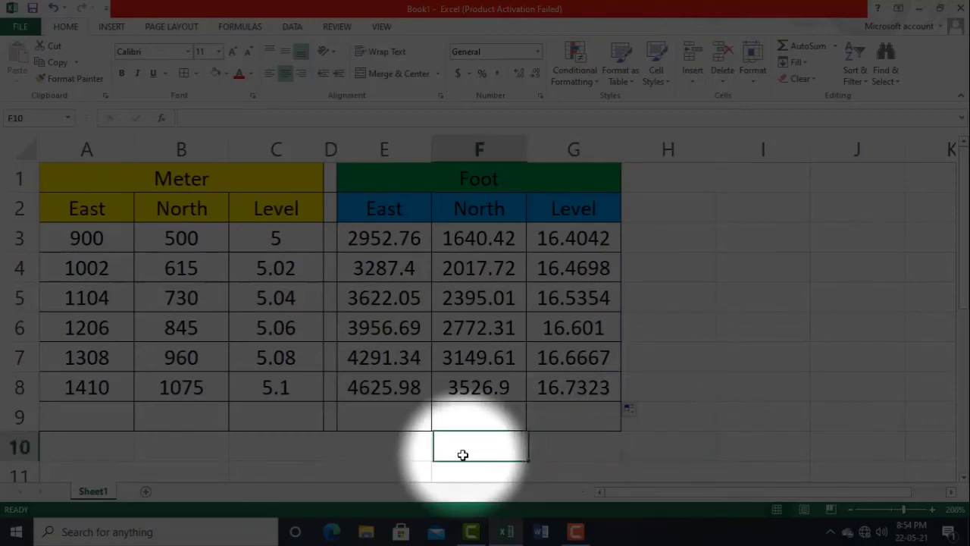
{"action": "left_click", "coordinate": [402, 450]}
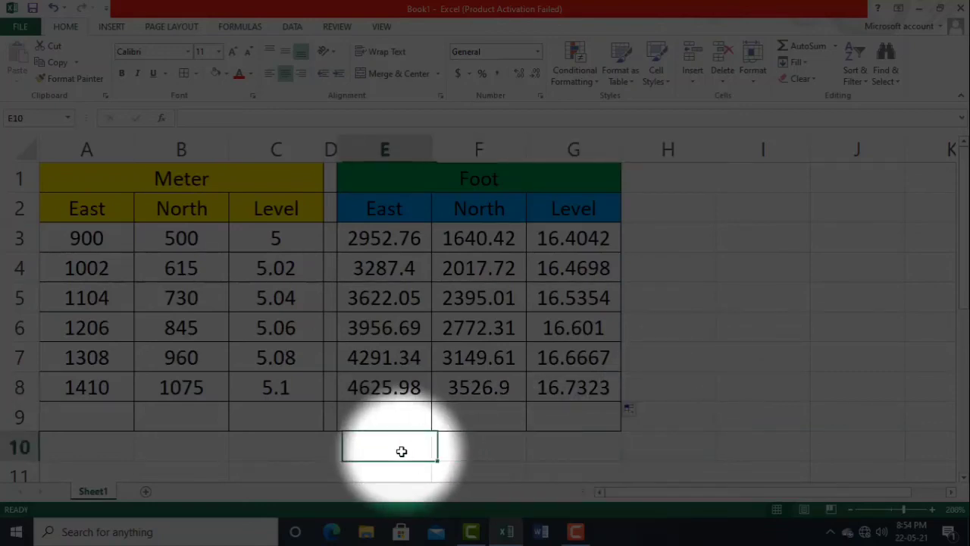
{"action": "left_click", "coordinate": [320, 447]}
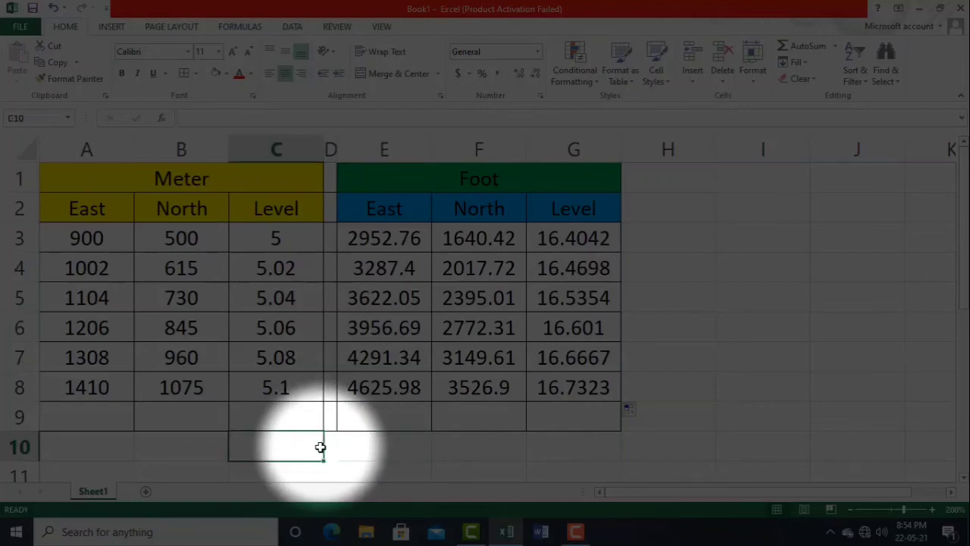
{"action": "left_click", "coordinate": [210, 440]}
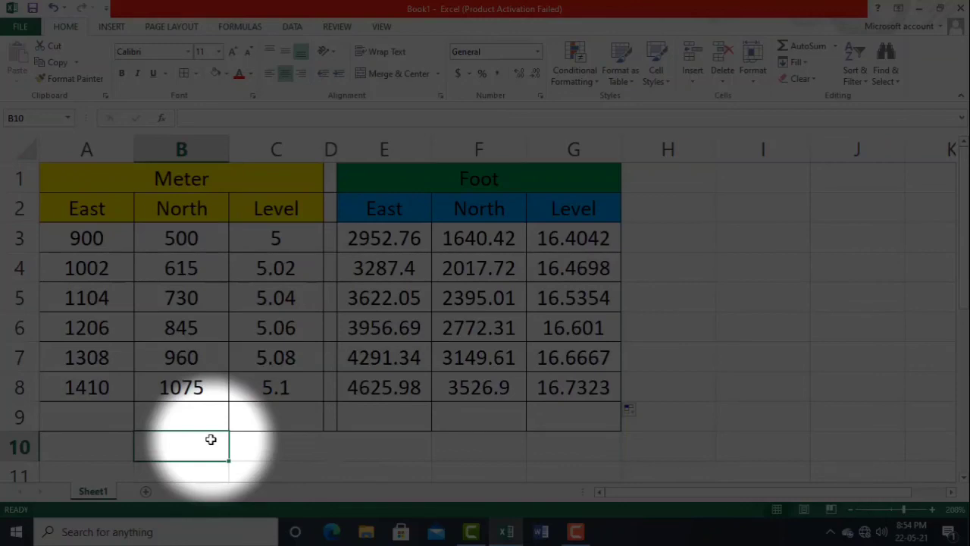
{"action": "left_click", "coordinate": [95, 448]}
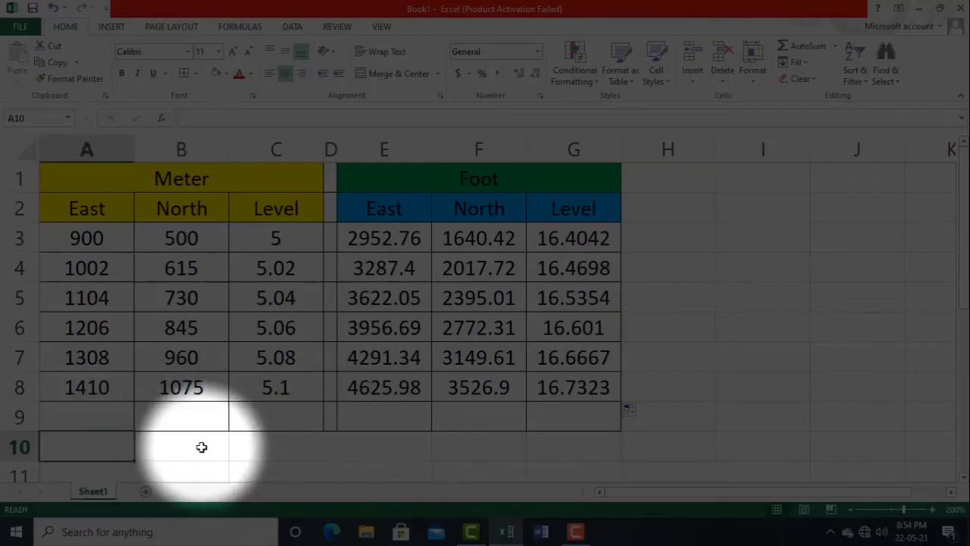
{"action": "left_click", "coordinate": [201, 448]}
{"action": "left_click", "coordinate": [256, 454]}
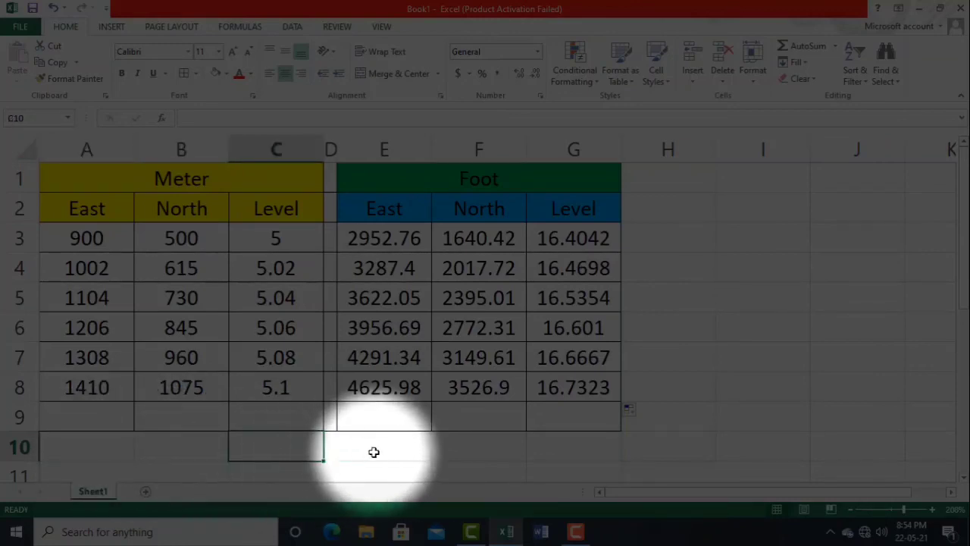
{"action": "left_click", "coordinate": [409, 450]}
{"action": "left_click", "coordinate": [448, 450]}
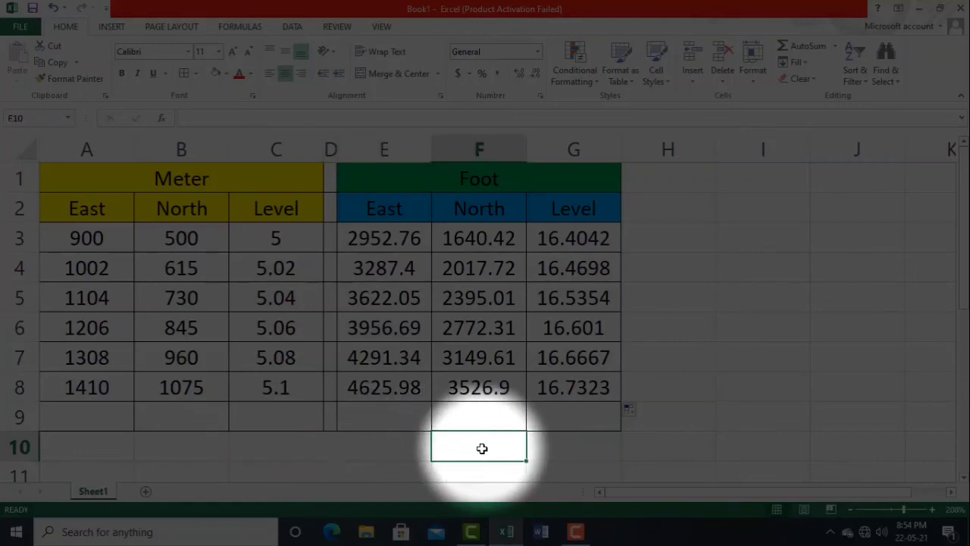
{"action": "left_click", "coordinate": [535, 443]}
{"action": "left_click", "coordinate": [456, 436]}
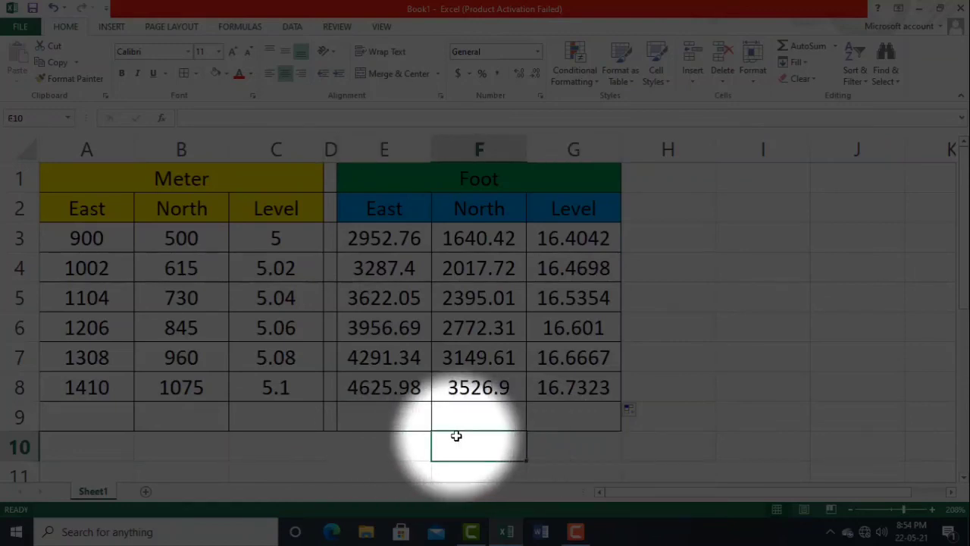
{"action": "left_click", "coordinate": [400, 440]}
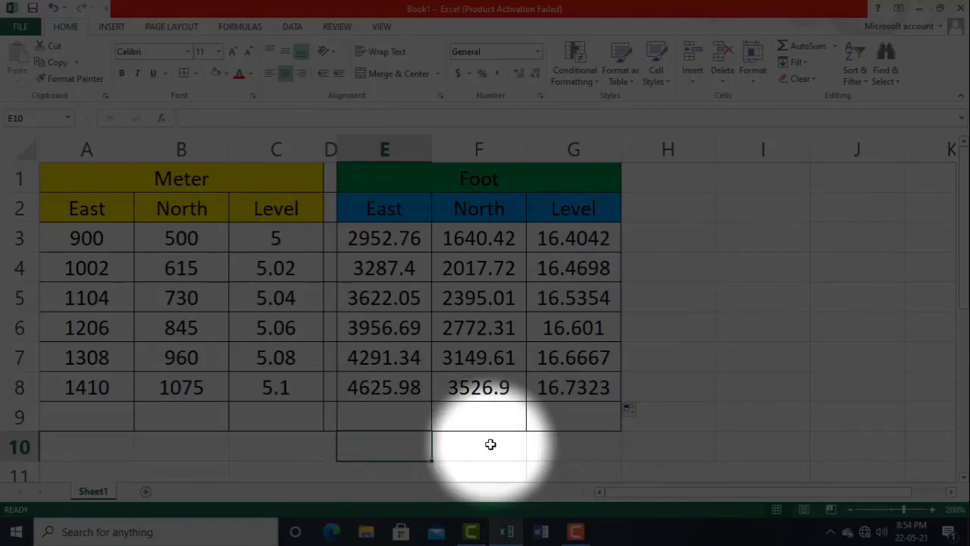
{"action": "left_click", "coordinate": [559, 442]}
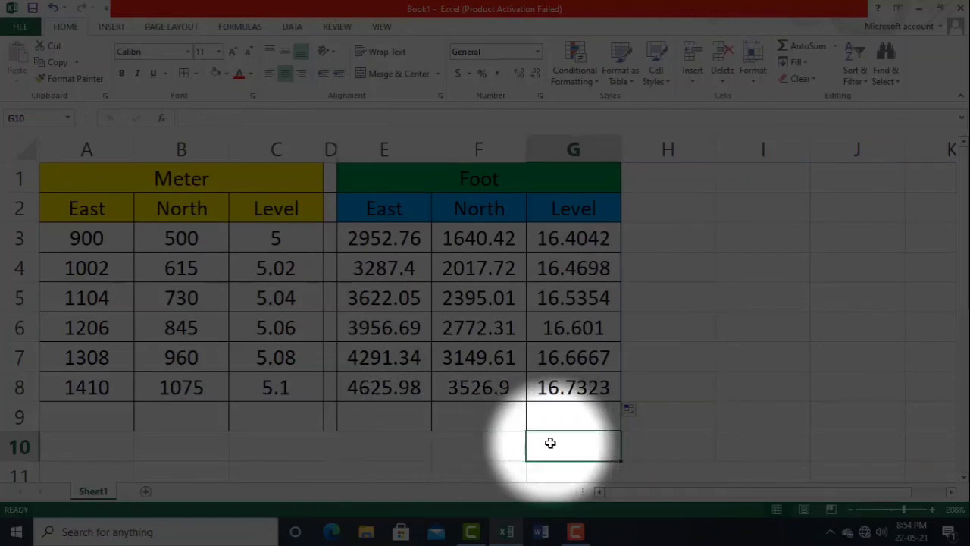
{"action": "left_click", "coordinate": [477, 416]}
{"action": "left_click", "coordinate": [423, 412]}
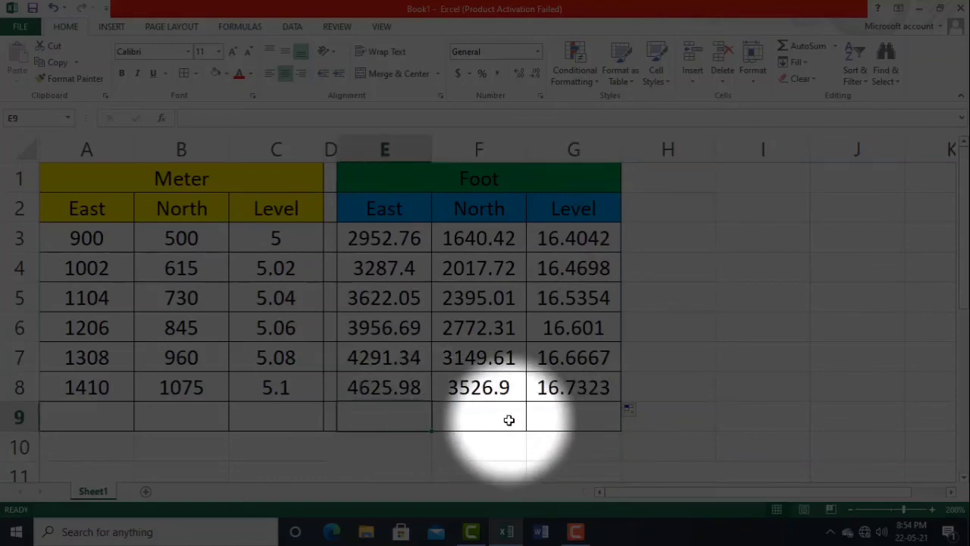
{"action": "left_click", "coordinate": [546, 419]}
{"action": "left_click", "coordinate": [495, 413]}
{"action": "left_click", "coordinate": [363, 414]}
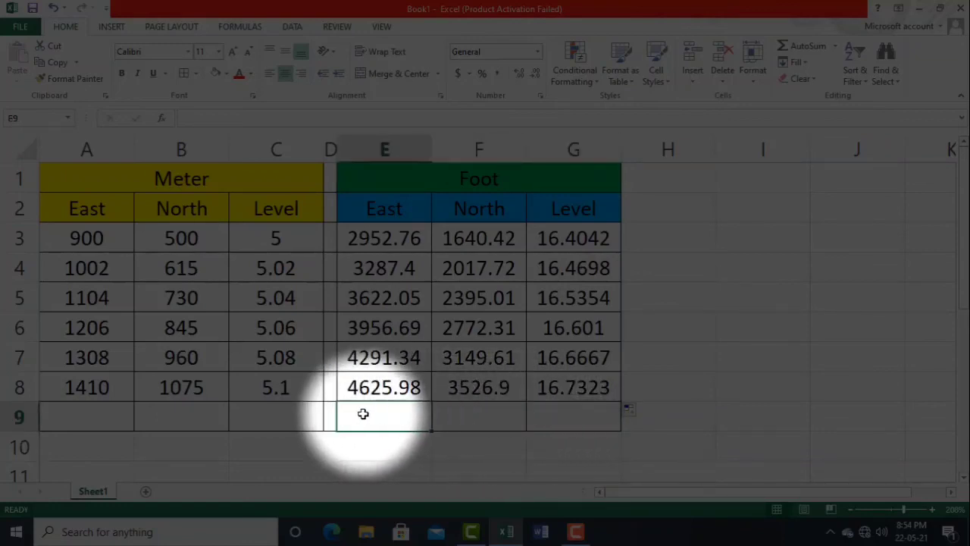